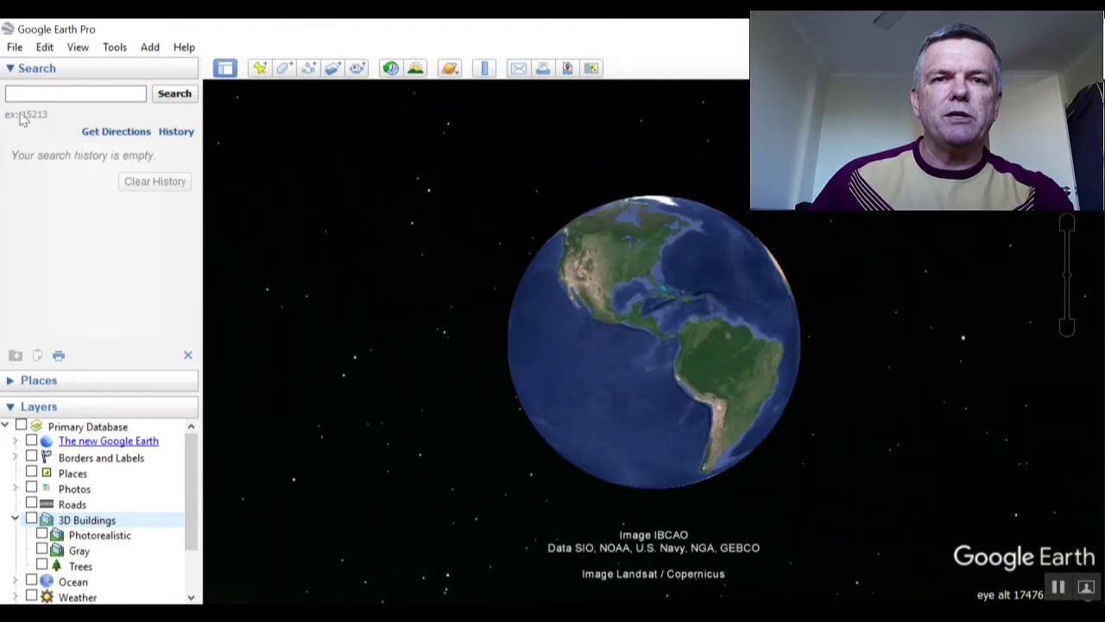
# Search 'Muscle beach', pick the Los Angeles result and fly to its shoreline.
pyautogui.click(64, 94)
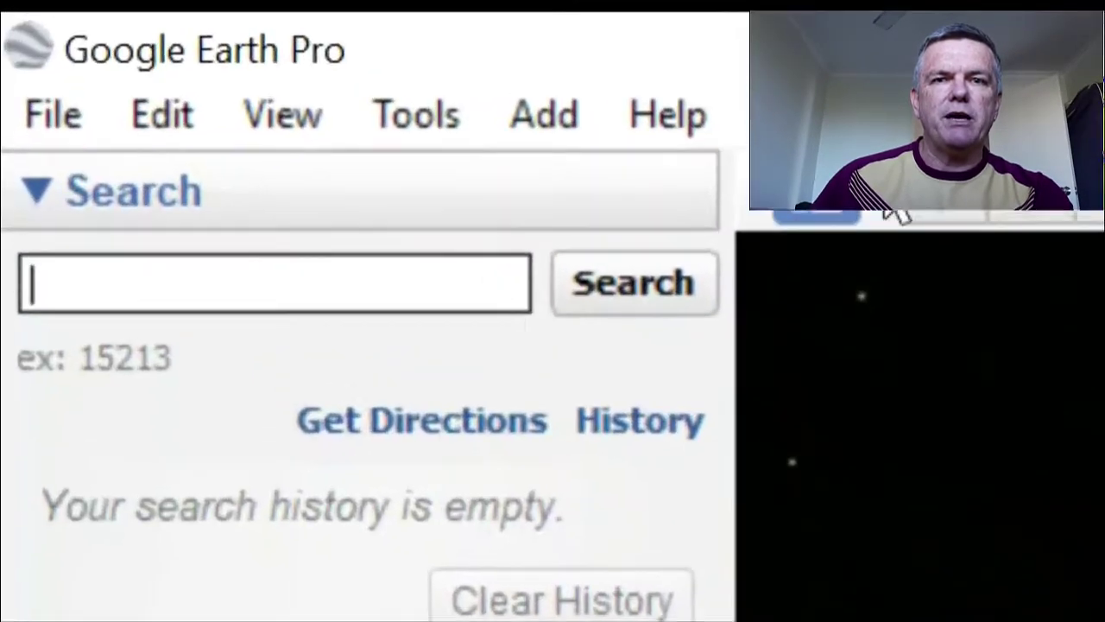
pyautogui.write('Muscle beach')
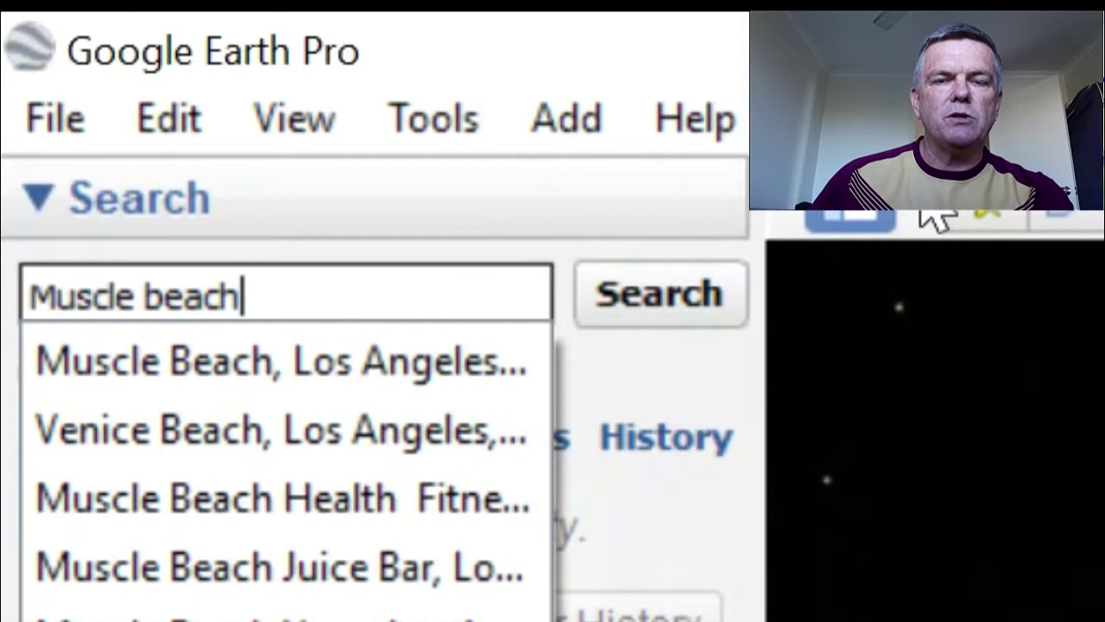
pyautogui.click(227, 363)
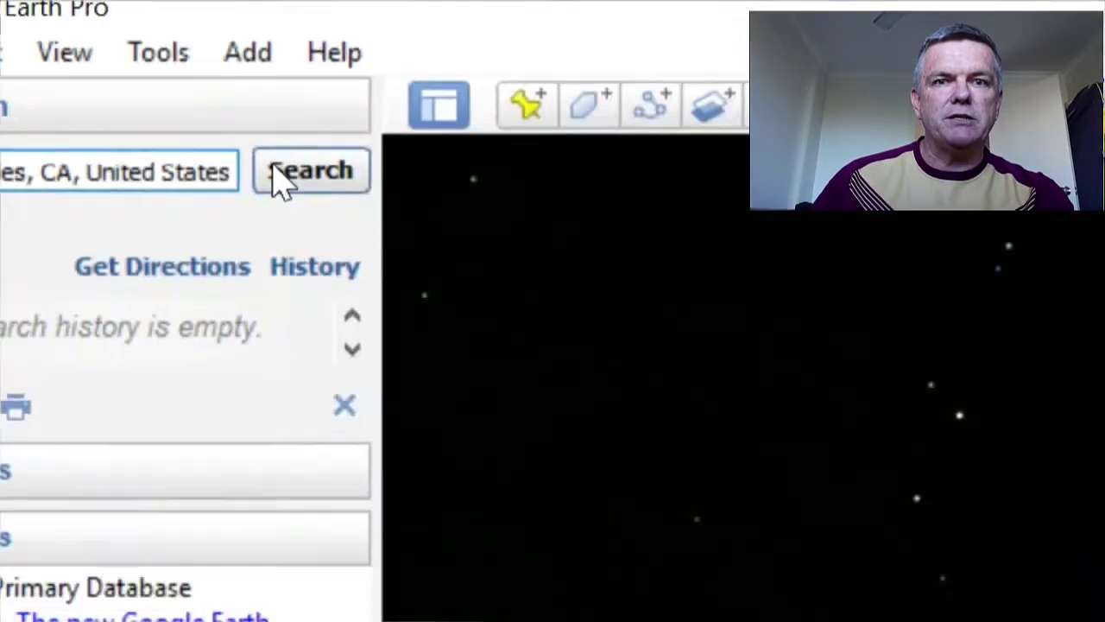
pyautogui.click(609, 294)
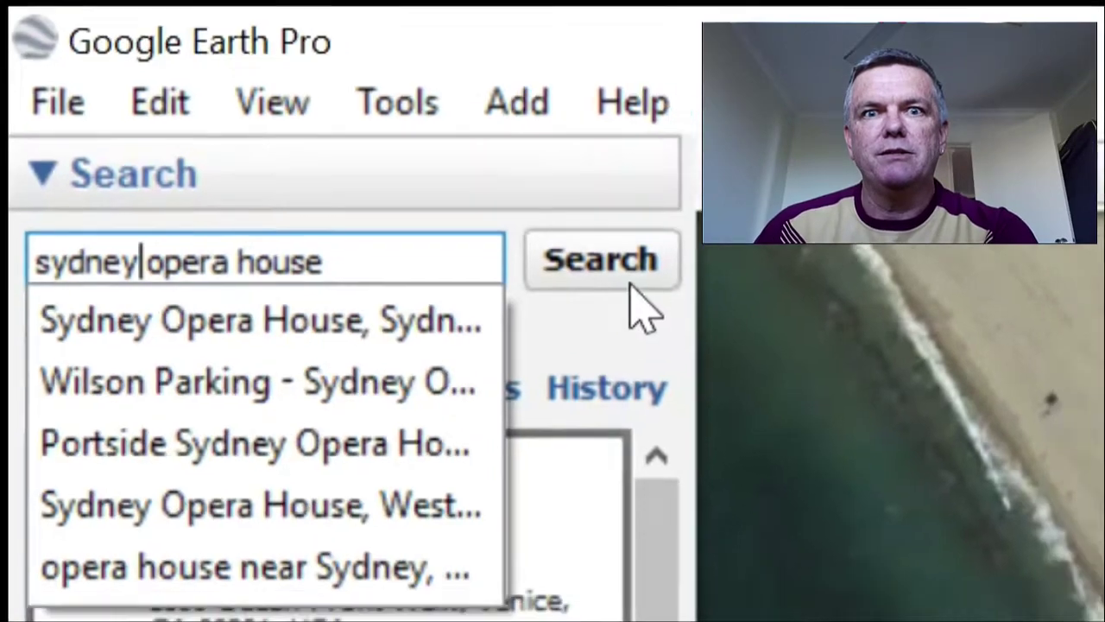
# Run the Sydney Opera House search.
pyautogui.click(661, 290)
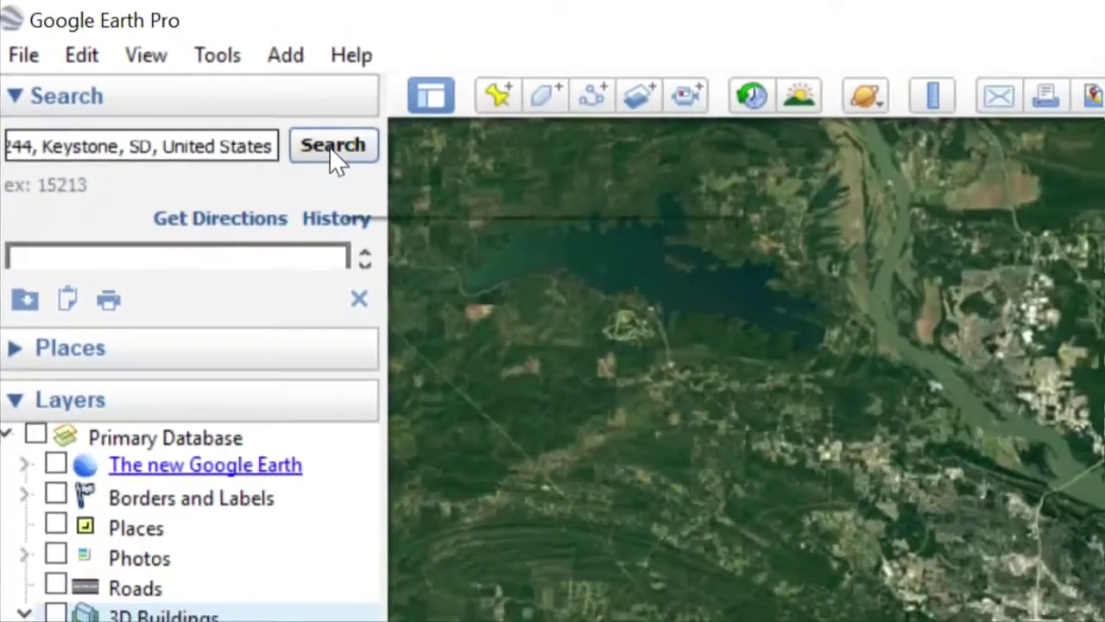
# Search the SD-244 Keystone address to fly to Mount Rushmore National Memorial.
pyautogui.click(331, 147)
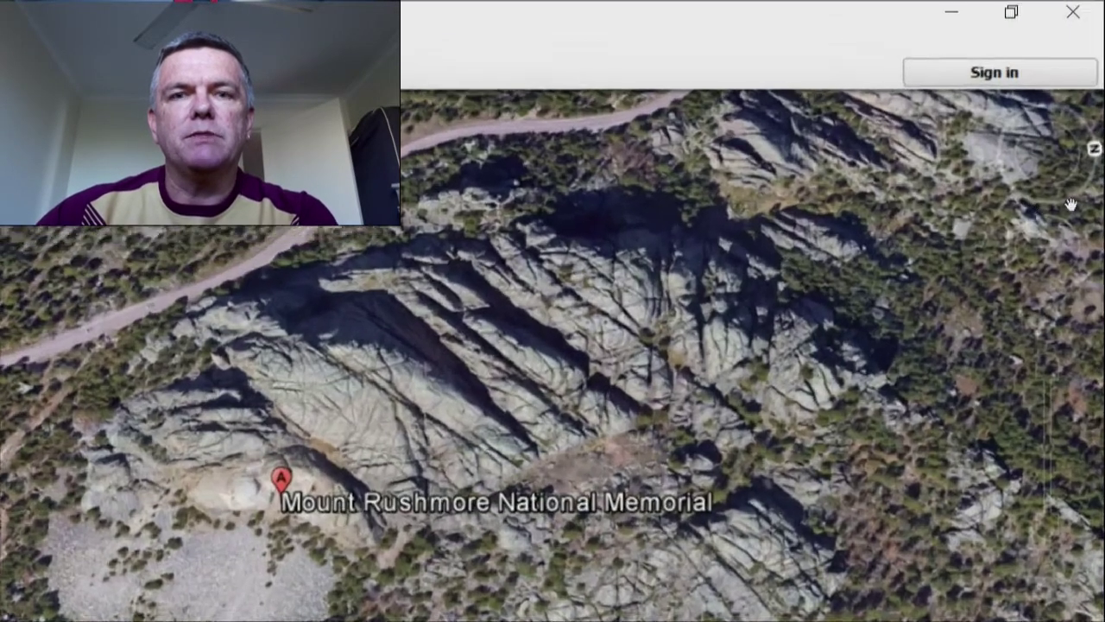
# Reset the map to north-up with the compass.
pyautogui.moveTo(1093, 158)
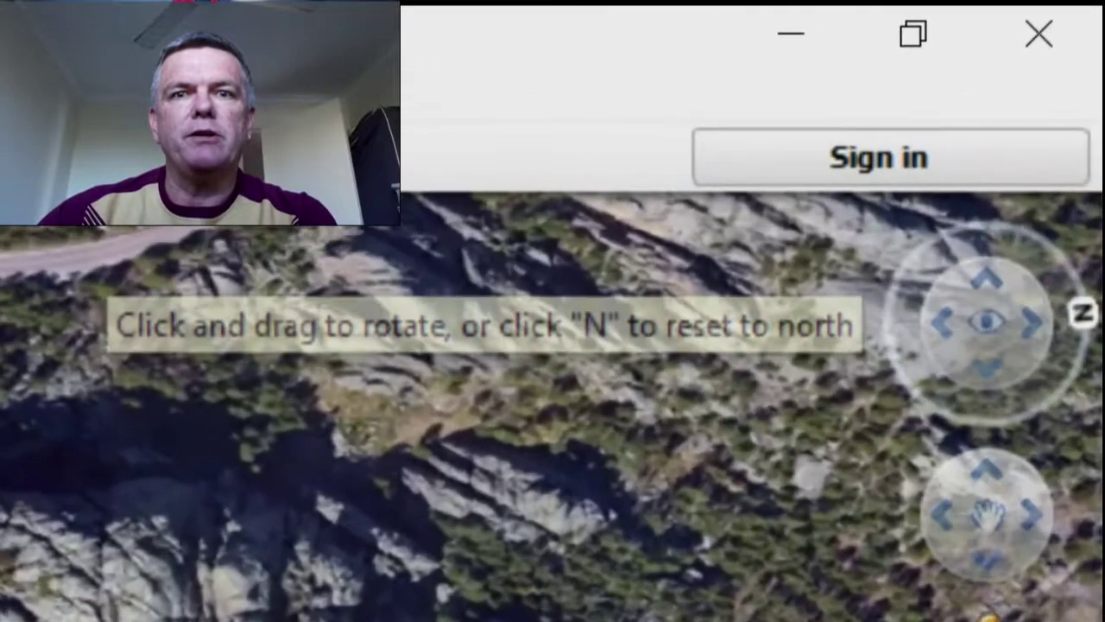
pyautogui.click(1079, 313)
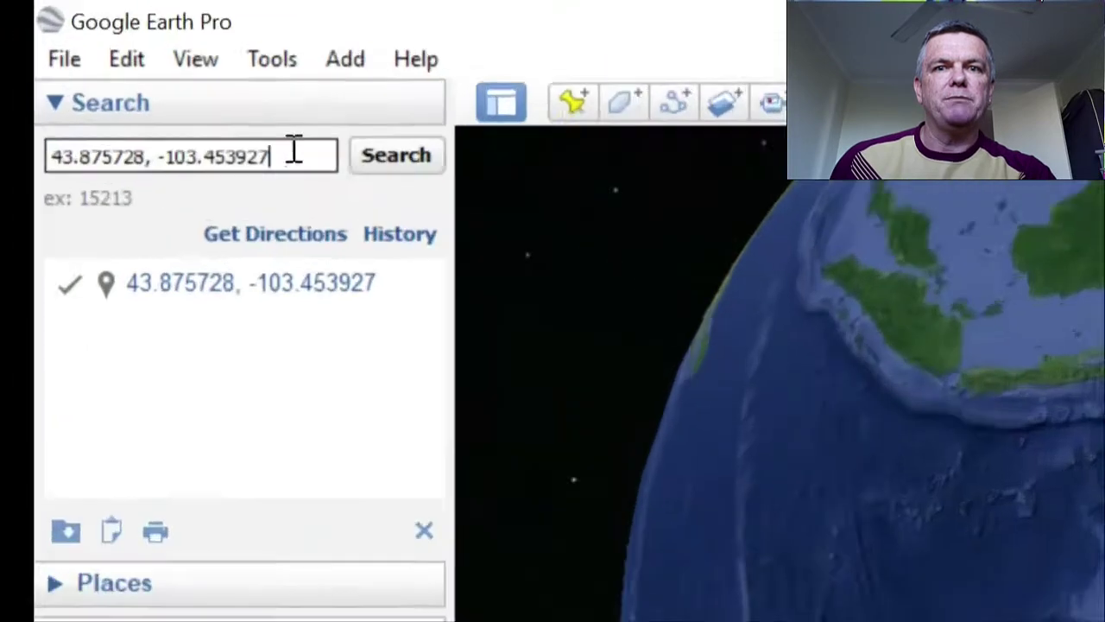
# Replace the old coordinates with 'golden gate' and fly to the Golden Gate Bridge.
pyautogui.tripleClick(143, 81)
pyautogui.write('gold')
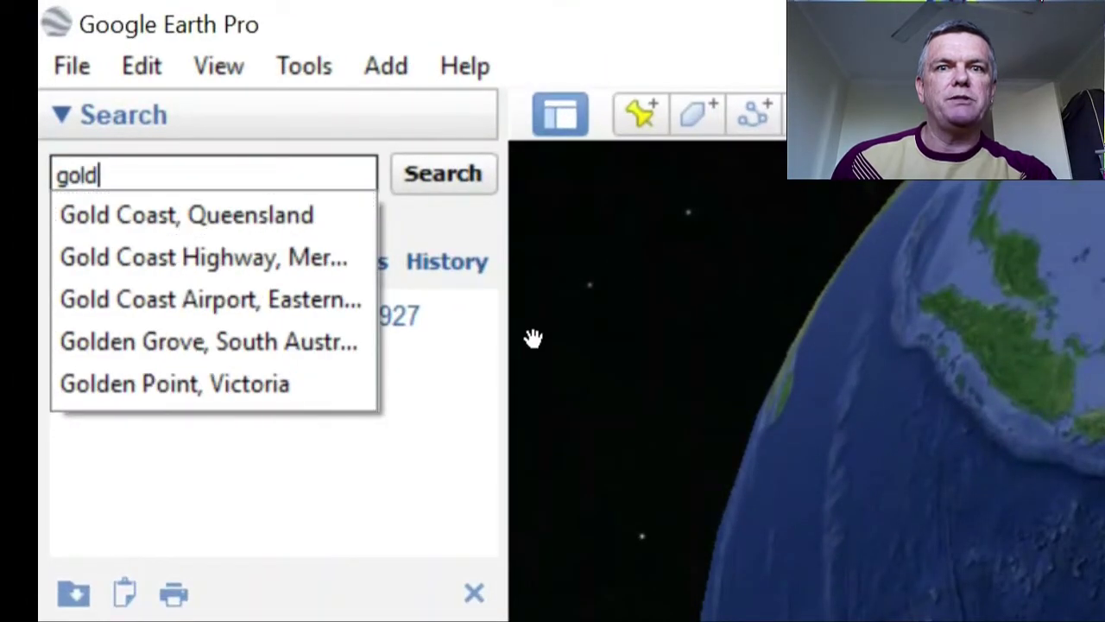
pyautogui.write('en gate')
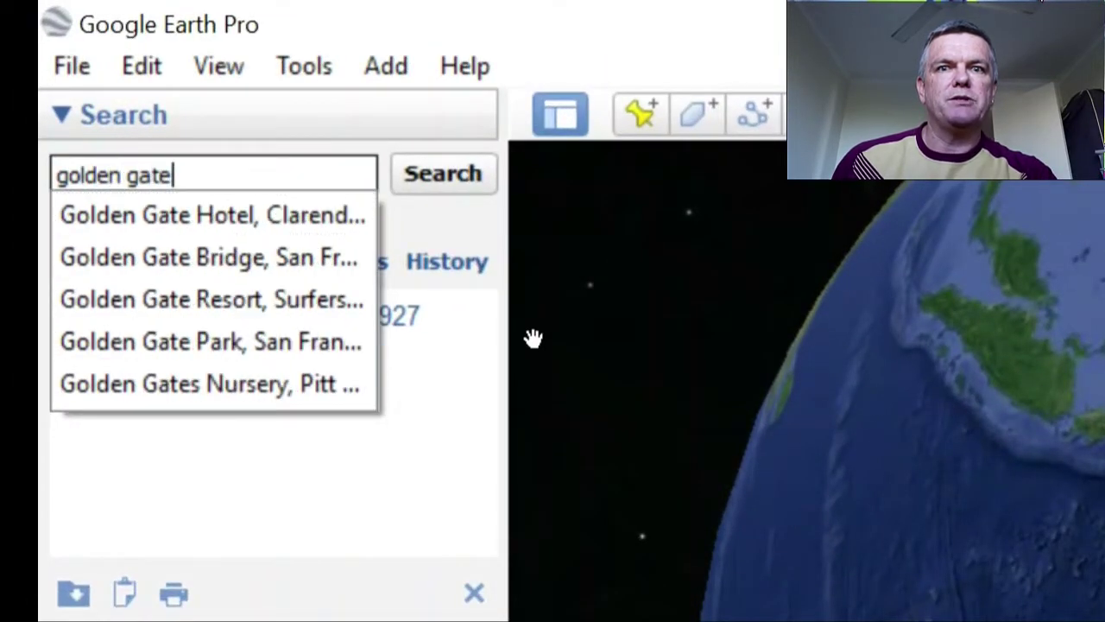
pyautogui.click(254, 267)
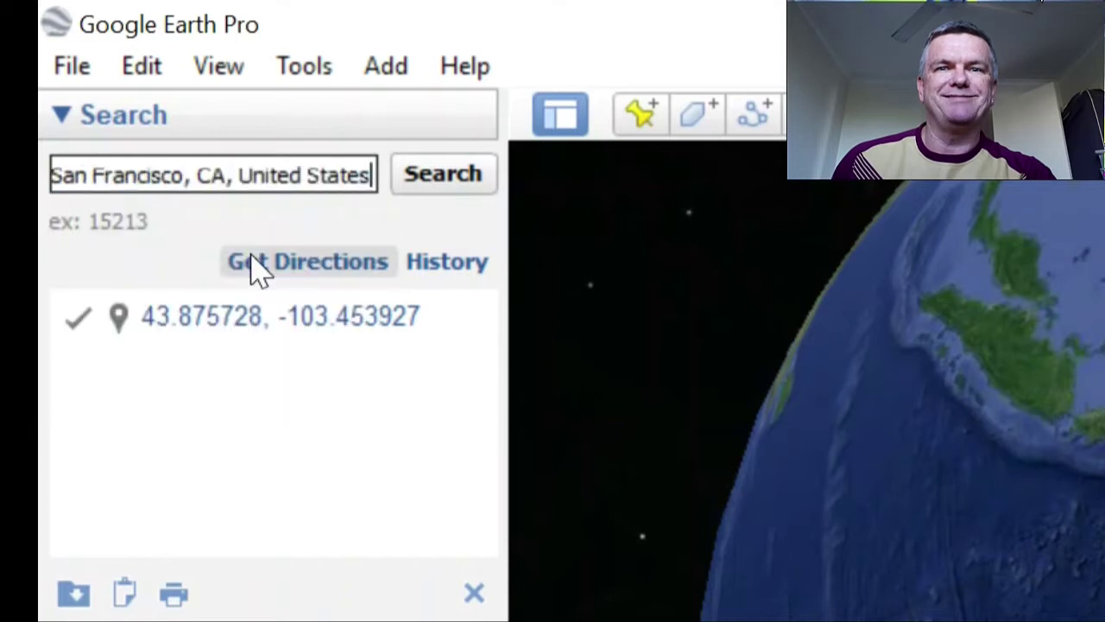
pyautogui.click(448, 177)
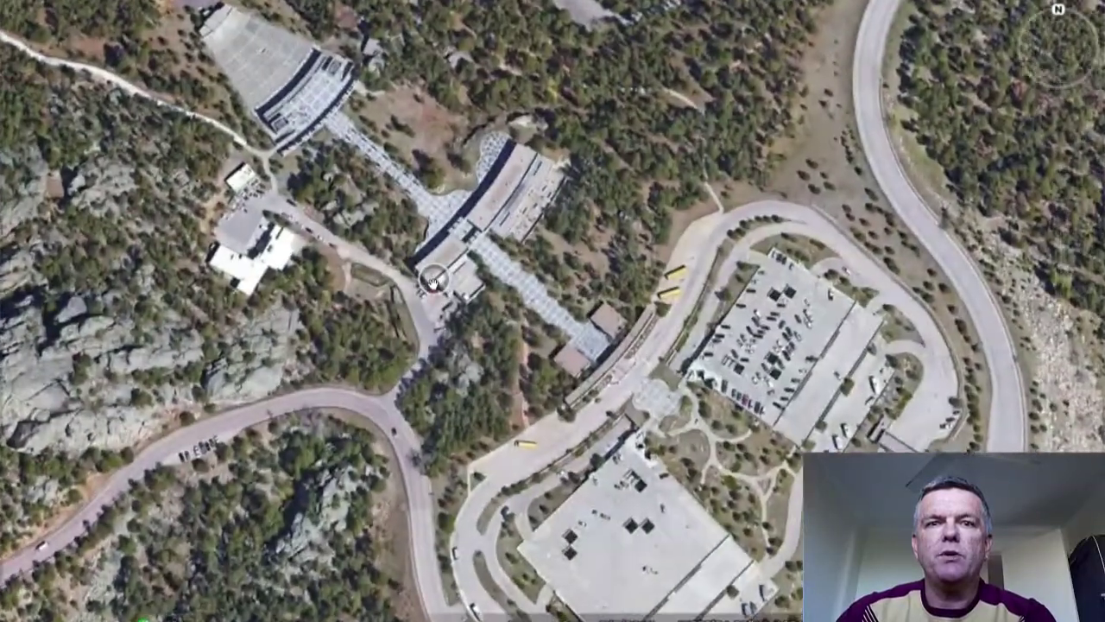
pyautogui.scroll(3, 434, 281)
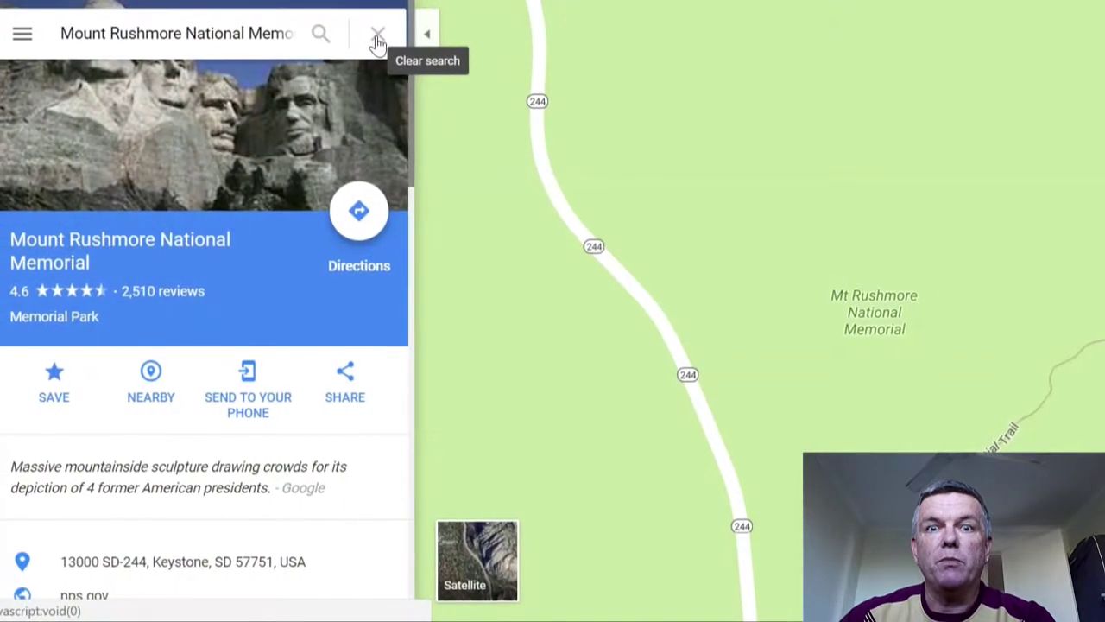
# Clear the Maps search and show the RV Parking area in Satellite view.
pyautogui.click(374, 36)
pyautogui.moveTo(838, 416); pyautogui.dragTo(533, 262)
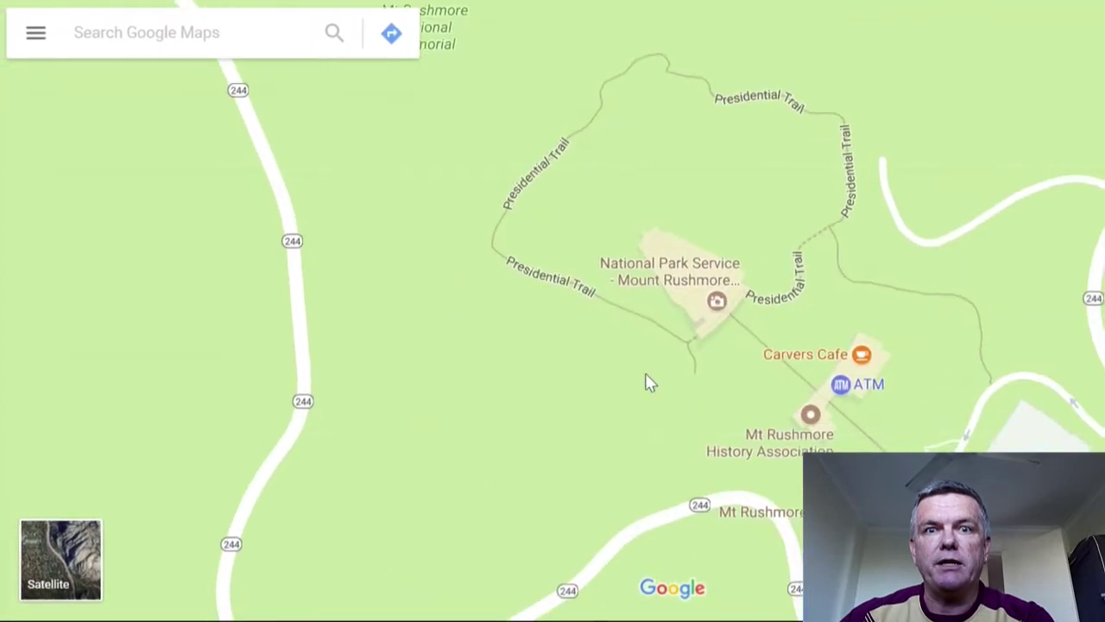
pyautogui.moveTo(649, 383); pyautogui.dragTo(469, 182)
pyautogui.scroll(3, 672, 326)
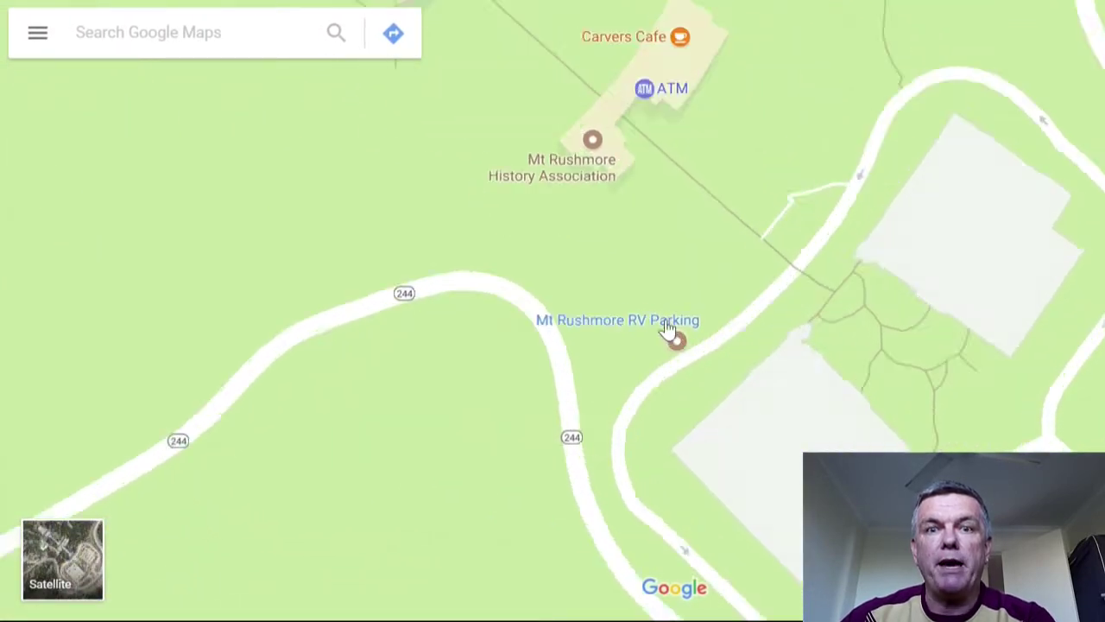
pyautogui.click(73, 586)
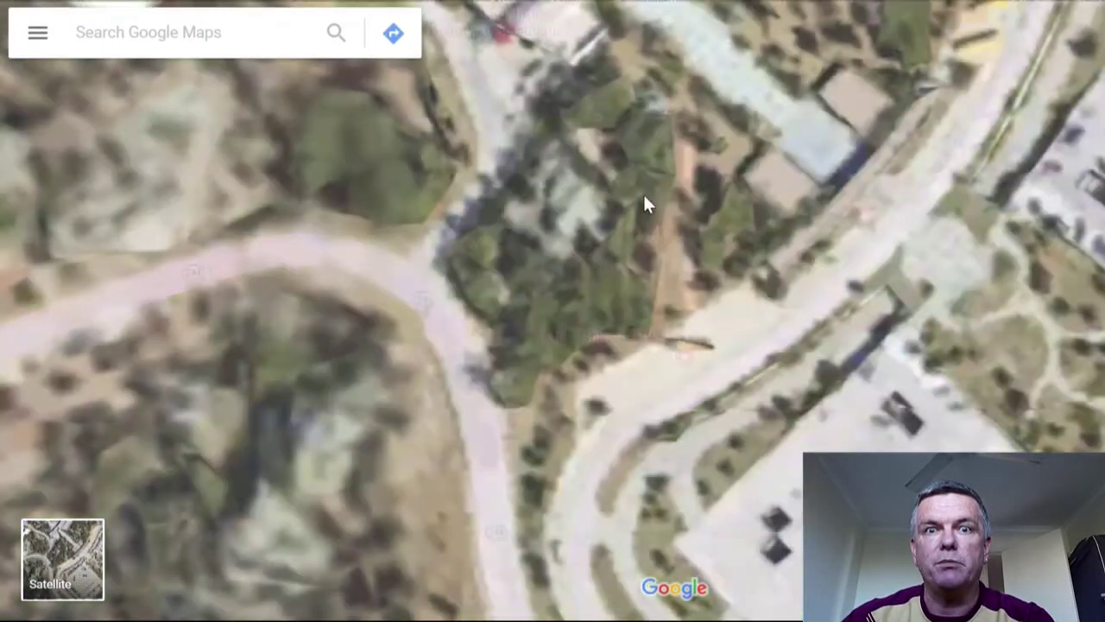
pyautogui.moveTo(769, 276); pyautogui.dragTo(542, 463)
pyautogui.scroll(5, 605, 449)
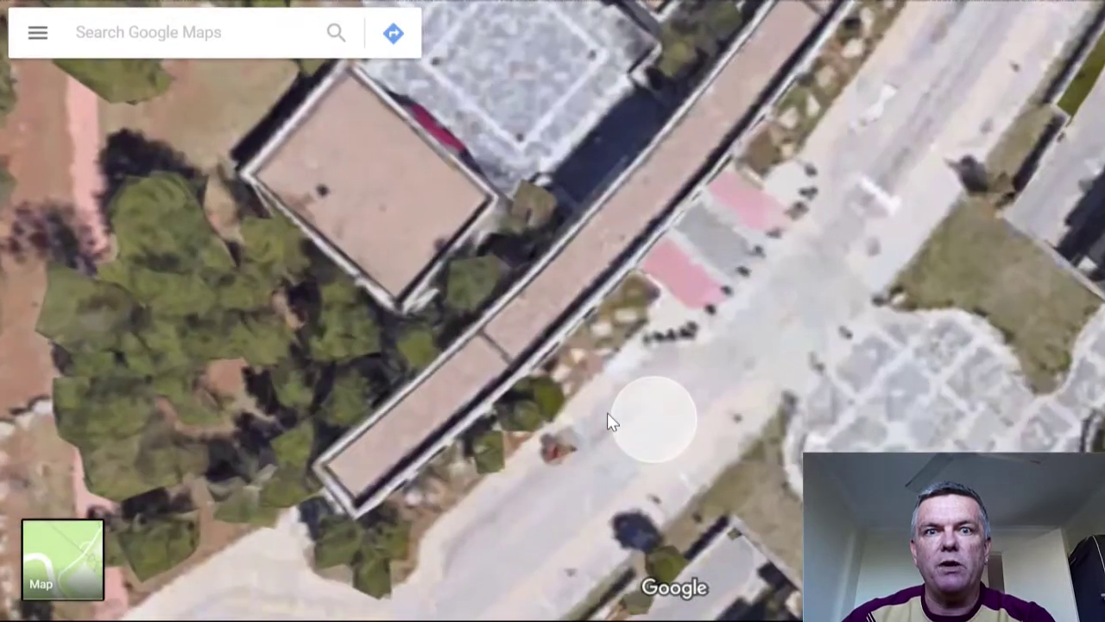
pyautogui.moveTo(667, 363); pyautogui.dragTo(525, 338)
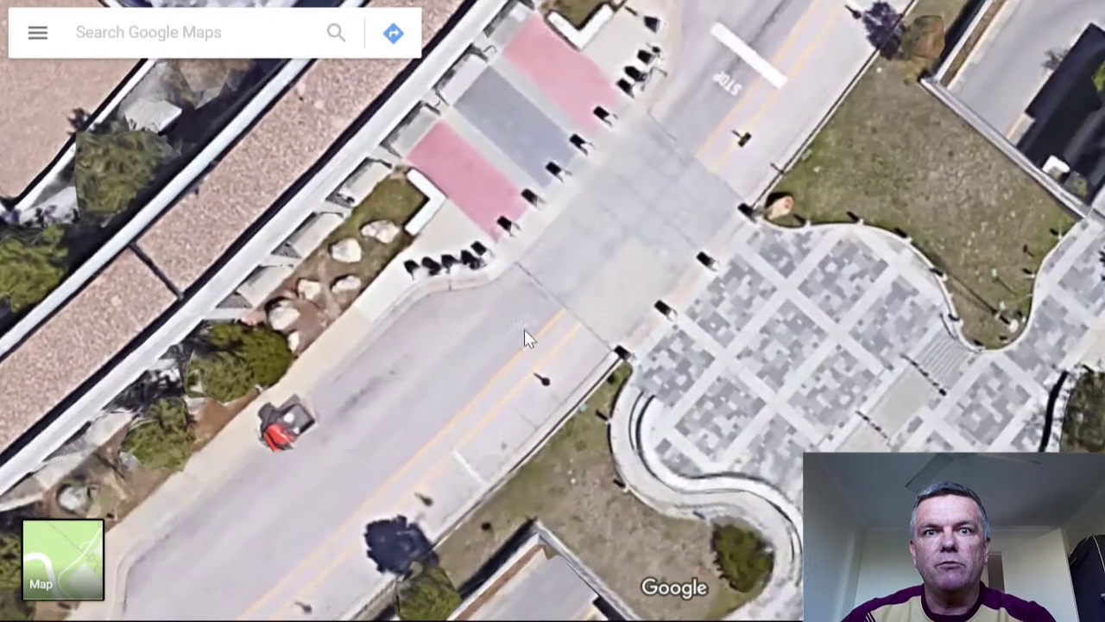
# Drop a pin on the plaza and copy its coordinates 43.875728, -103.453927.
pyautogui.click(628, 229)
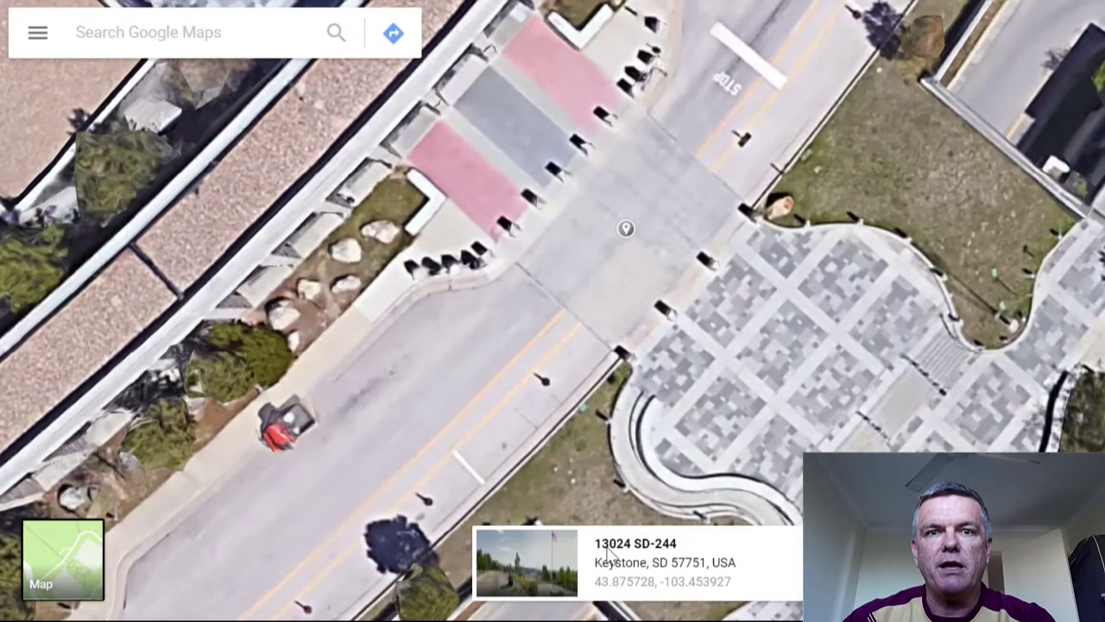
pyautogui.click(630, 584)
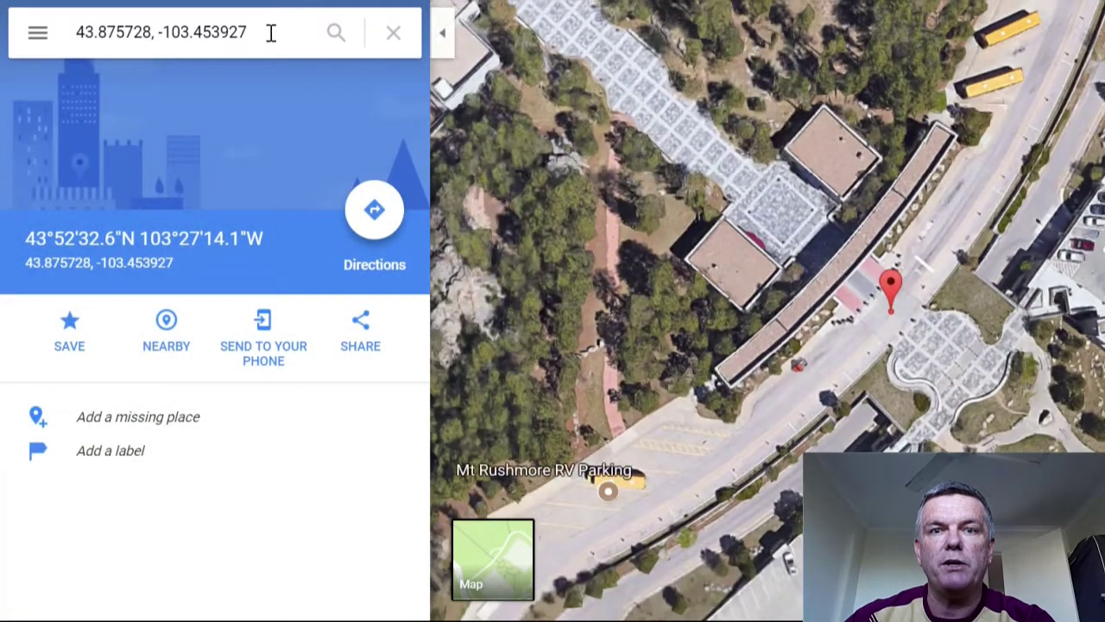
pyautogui.moveTo(264, 32); pyautogui.dragTo(82, 32)
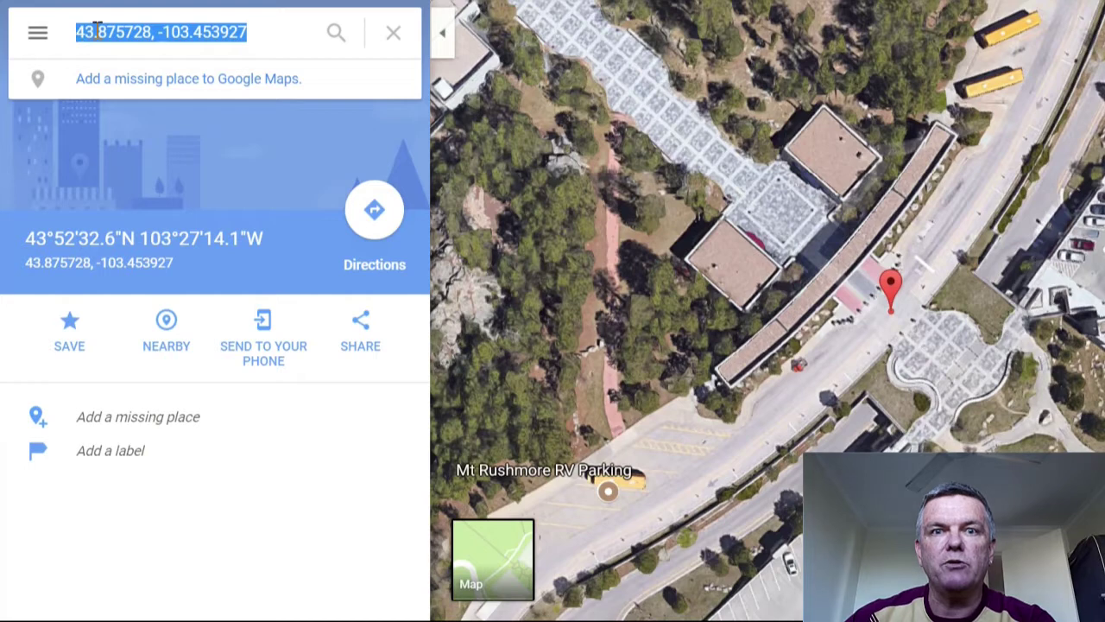
pyautogui.rightClick(97, 32)
pyautogui.click(170, 74)
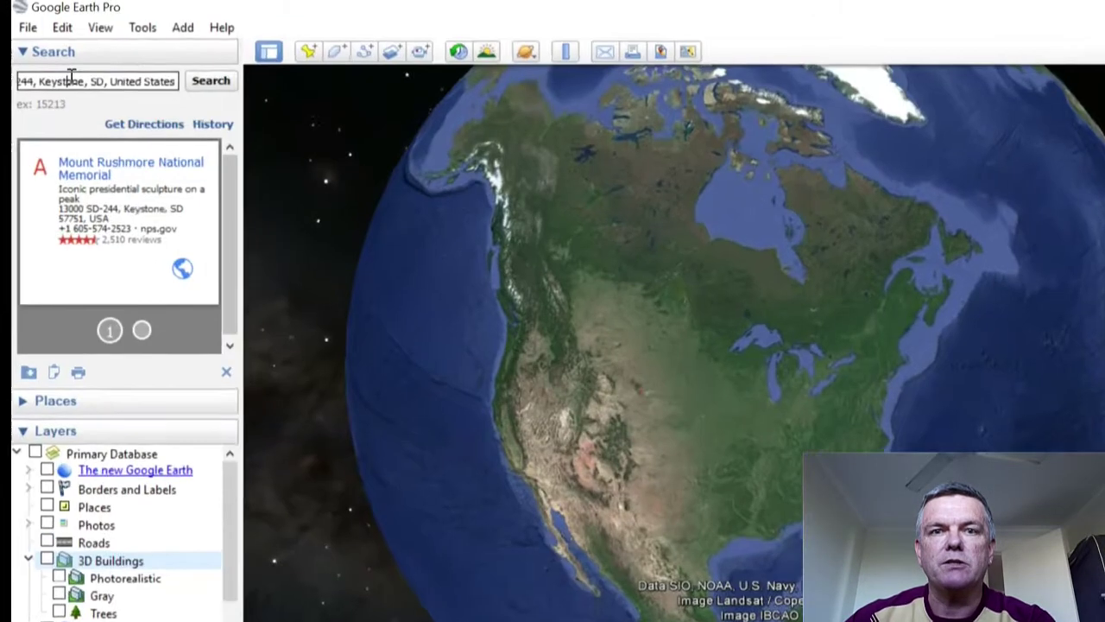
# Replace the old address with the pasted coordinates 43.875728, -103.453927 and search.
pyautogui.click(71, 75)
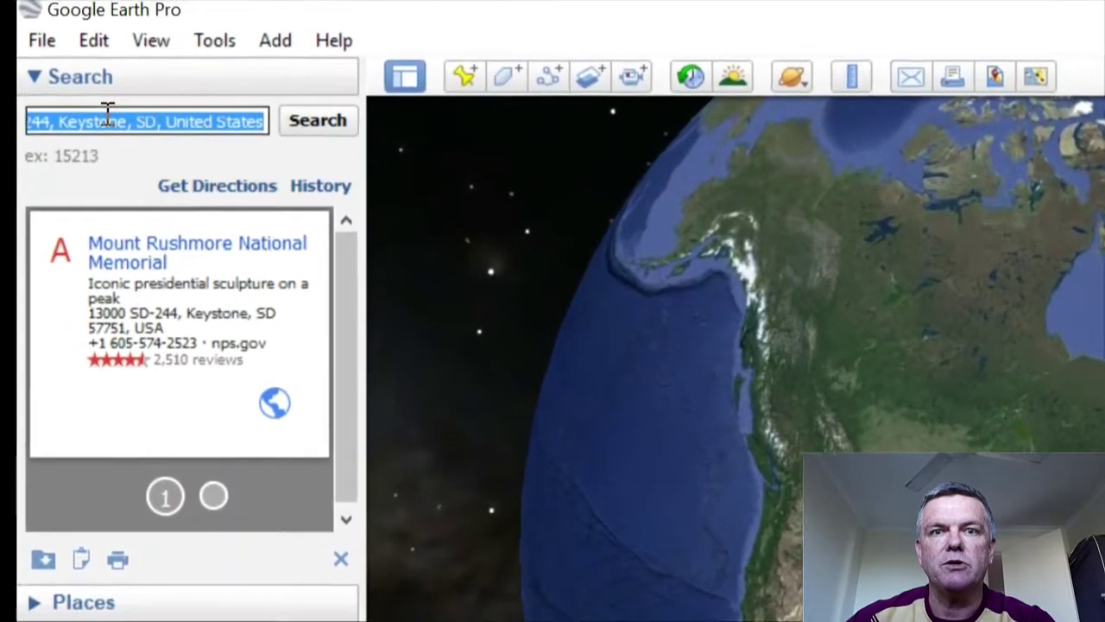
pyautogui.press('BackSpace')
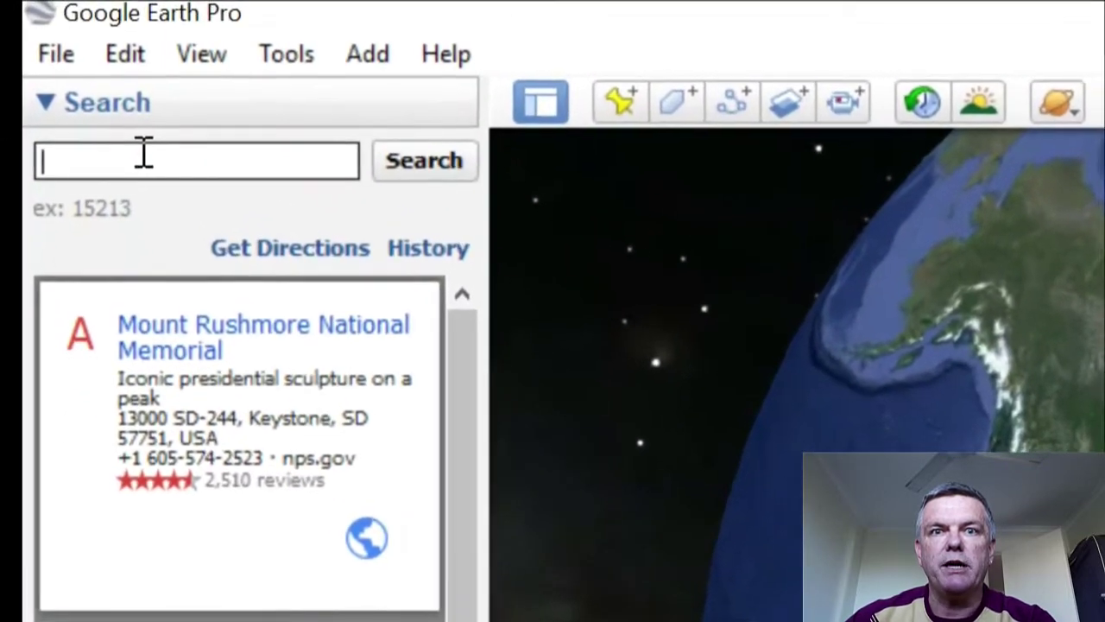
pyautogui.hotkey('ctrl', 'v')
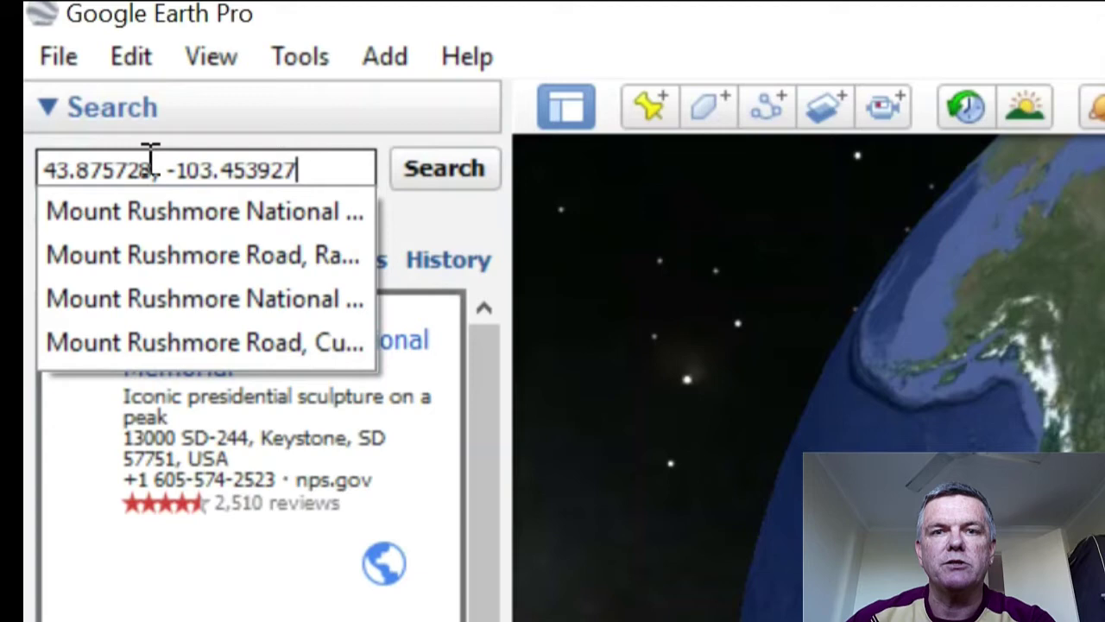
pyautogui.click(457, 168)
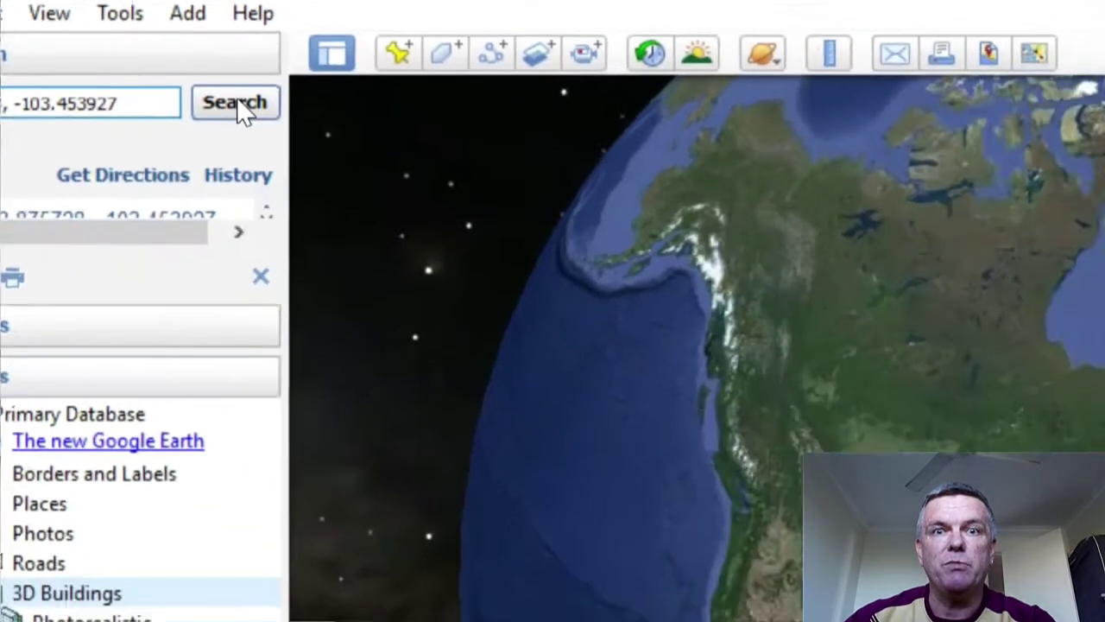